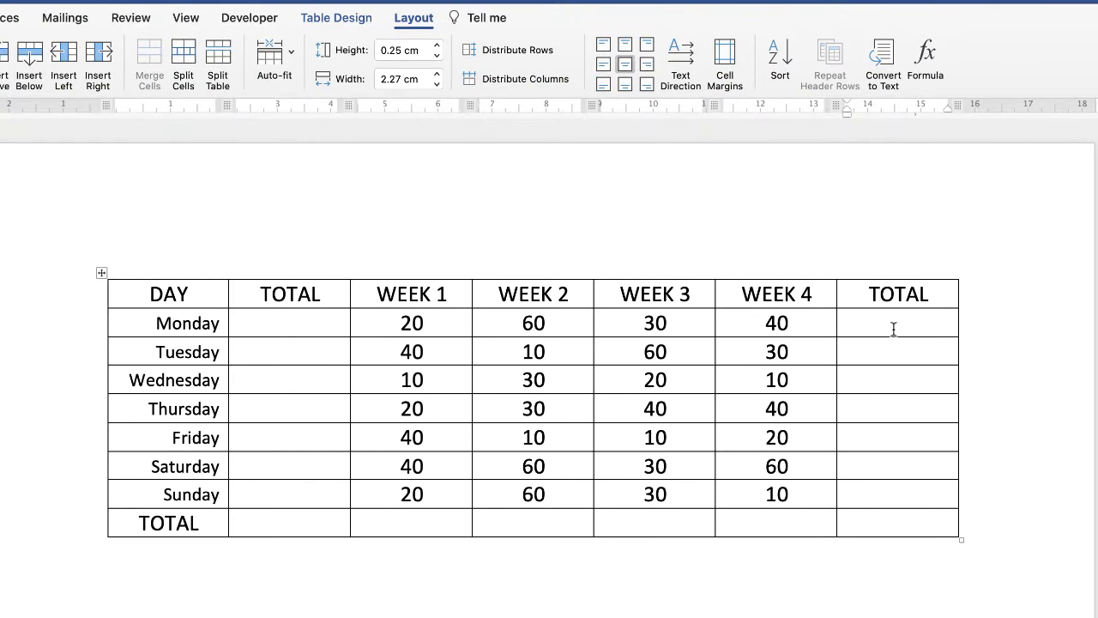
- Insert a =SUM(LEFT) formula in Monday's right TOTAL cell, giving 150, and select the result
click(410, 18)
click(411, 19)
click(928, 53)
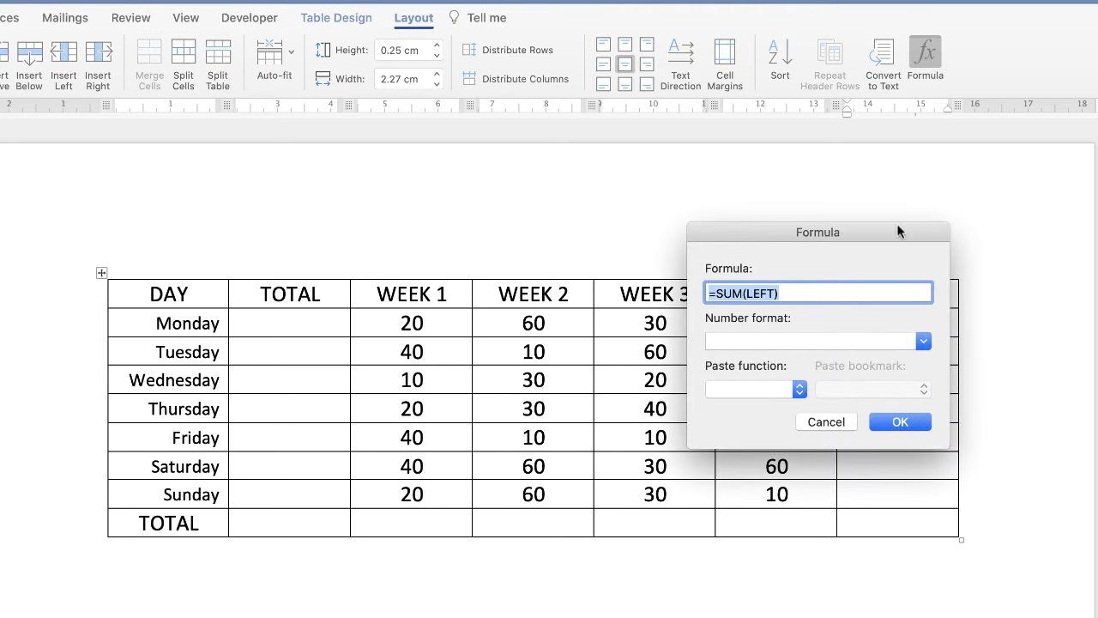
drag(898, 229, 740, 238)
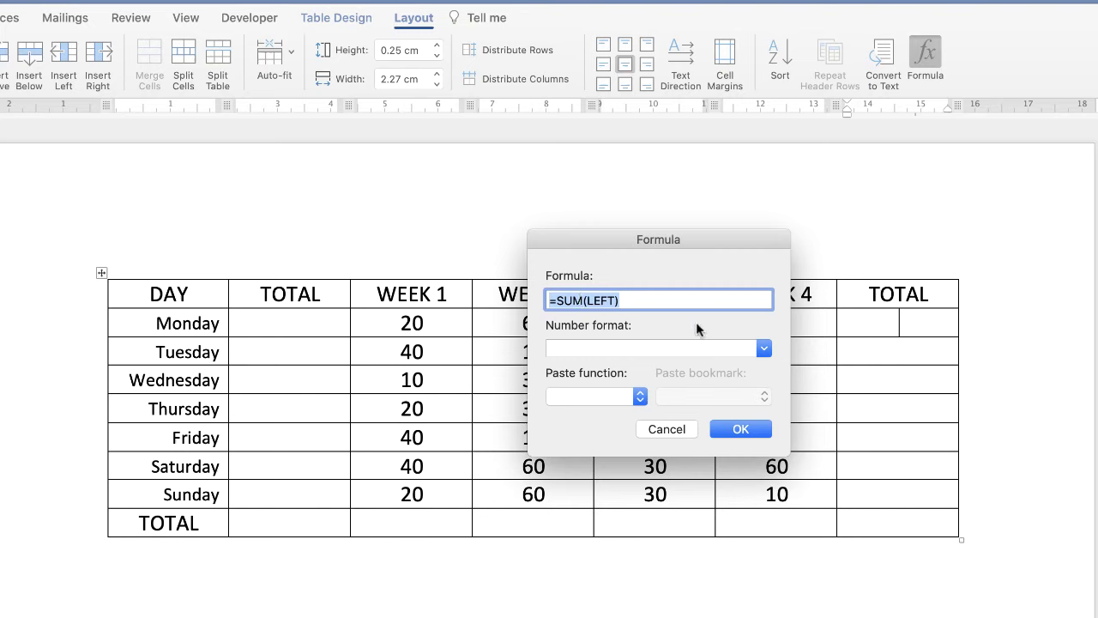
drag(705, 243, 618, 557)
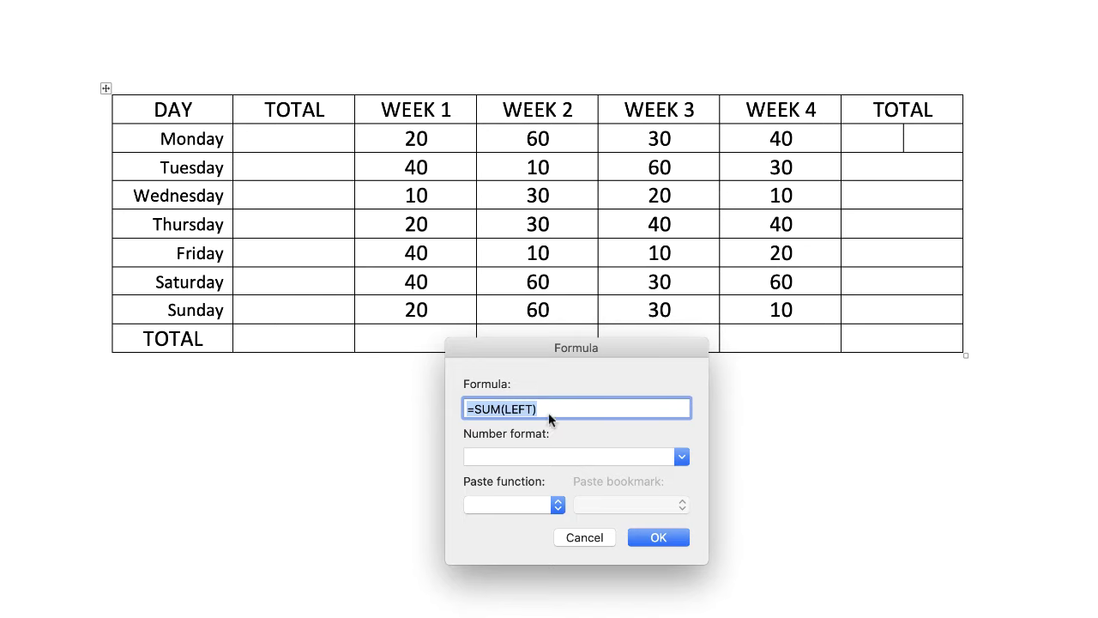
click(657, 538)
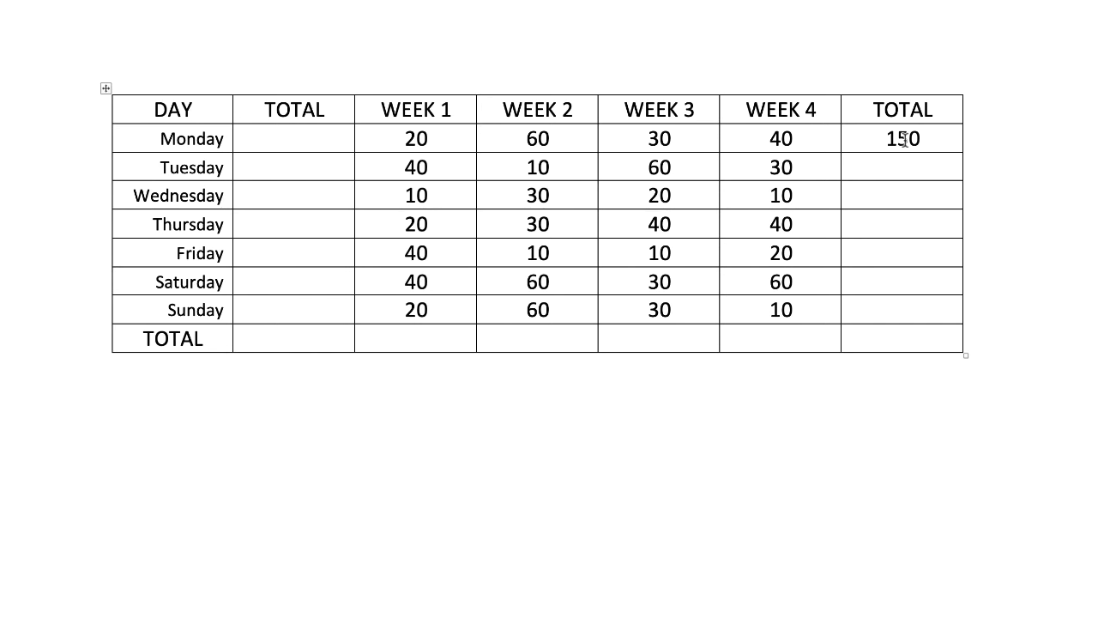
drag(918, 139, 876, 144)
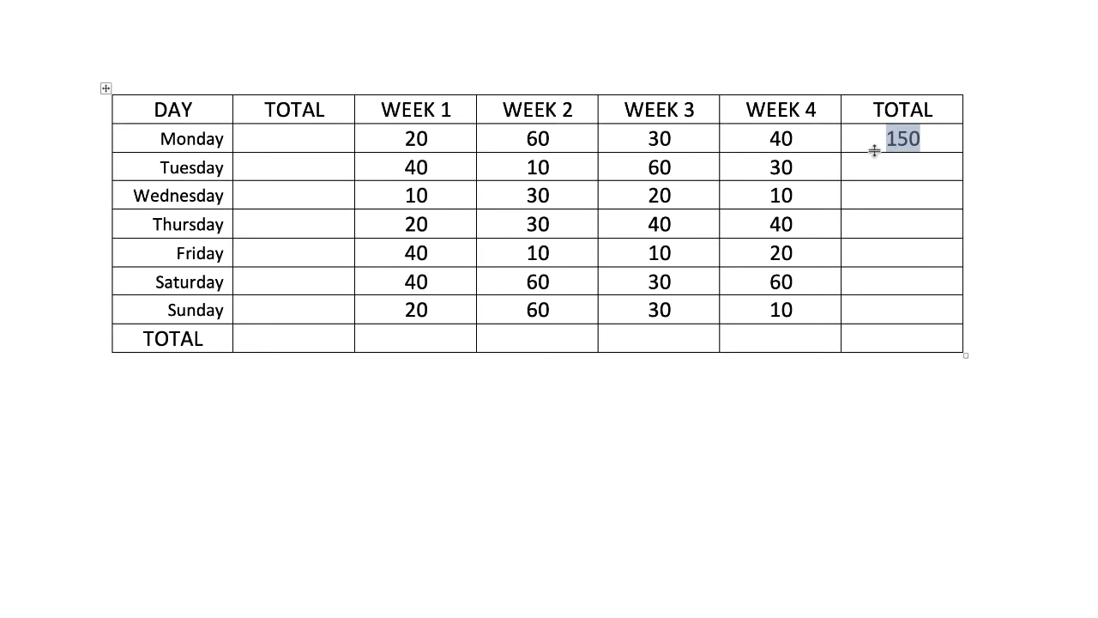
- Delete the right-hand total and put =SUM(RIGHT) in Monday's left TOTAL cell, showing 150
key(Delete)
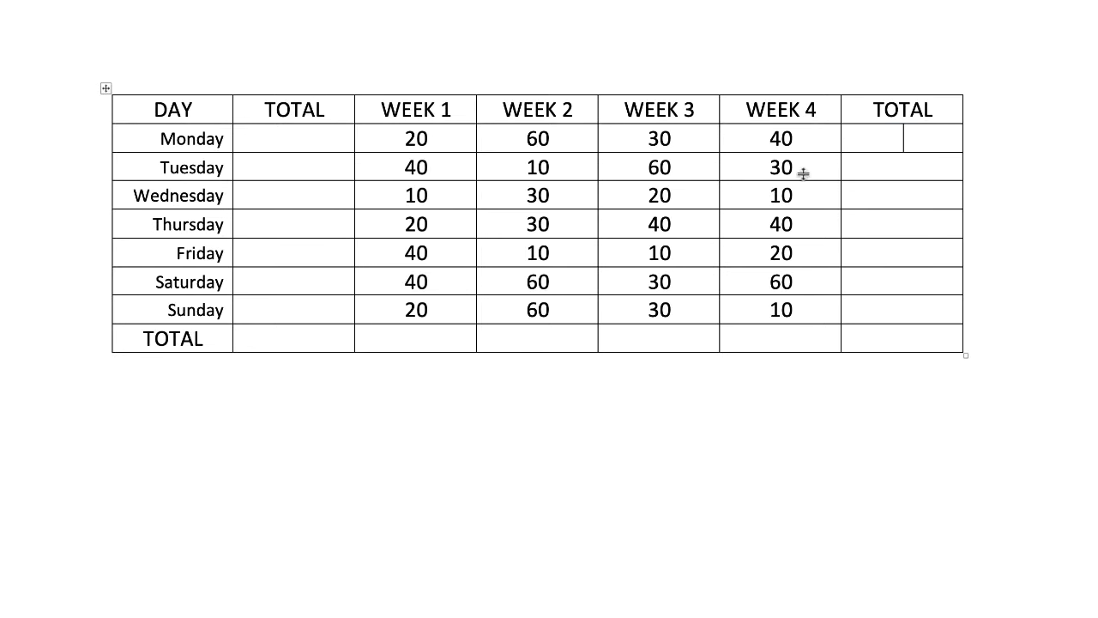
click(297, 139)
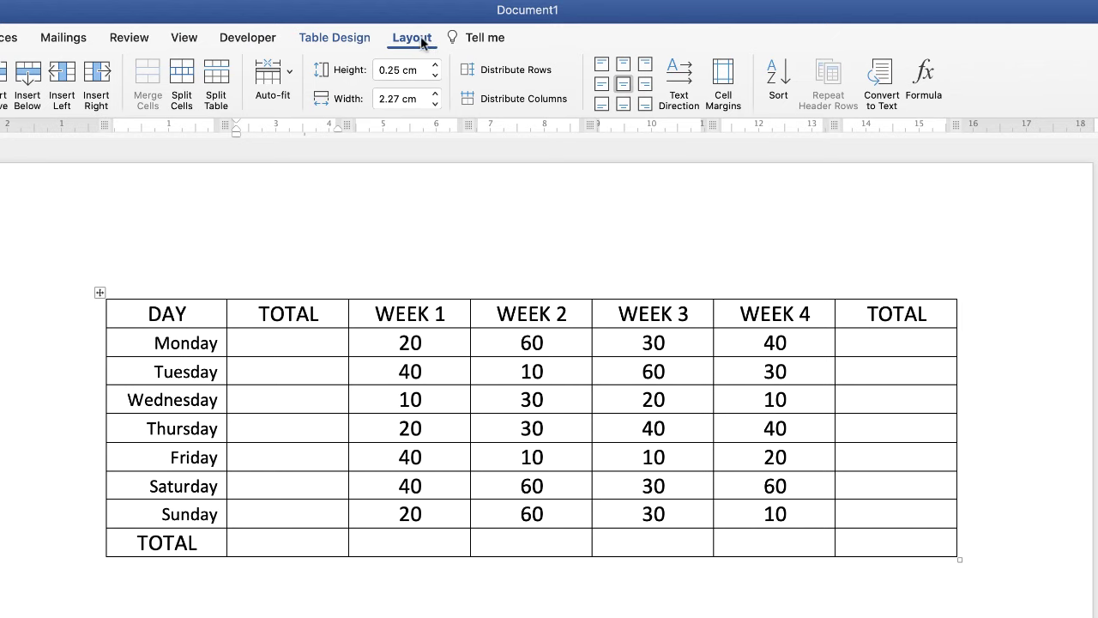
click(923, 79)
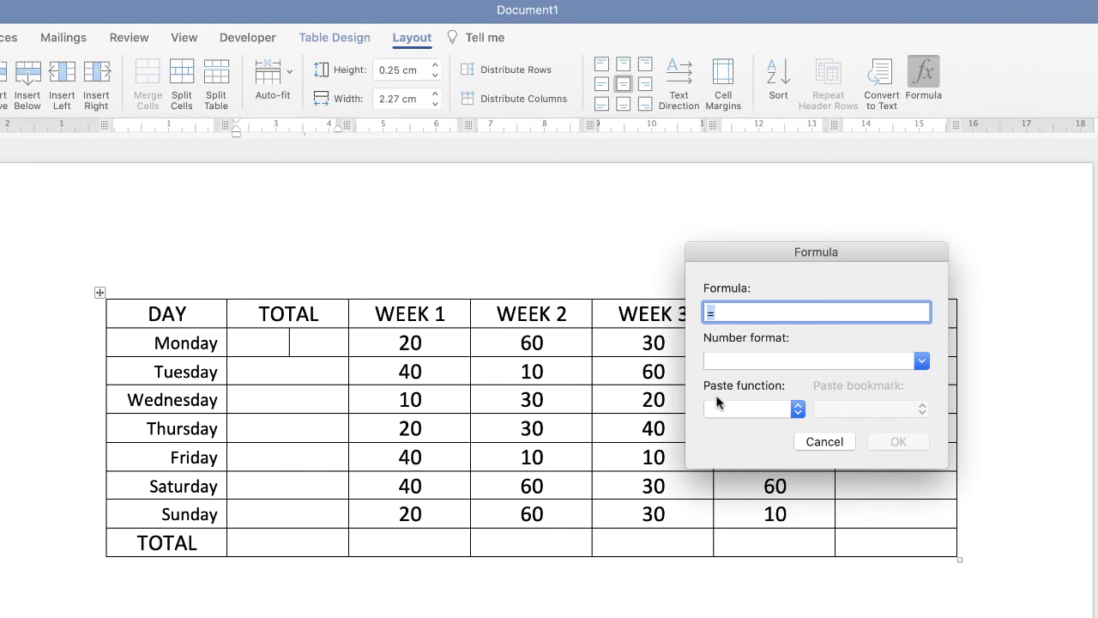
click(798, 410)
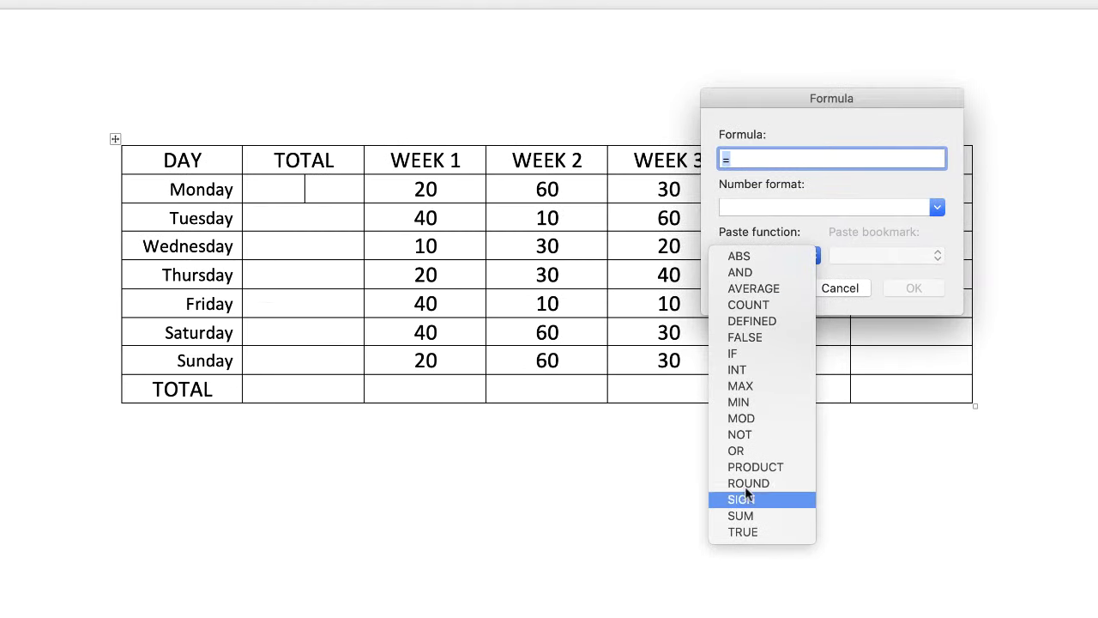
click(743, 514)
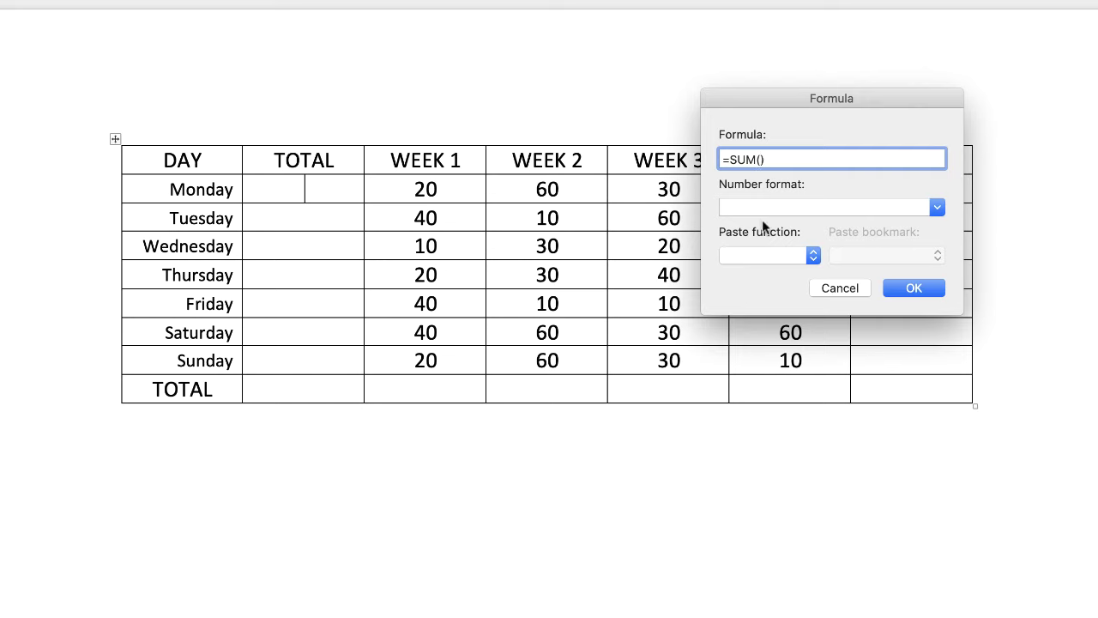
text(RIGHT)
click(911, 290)
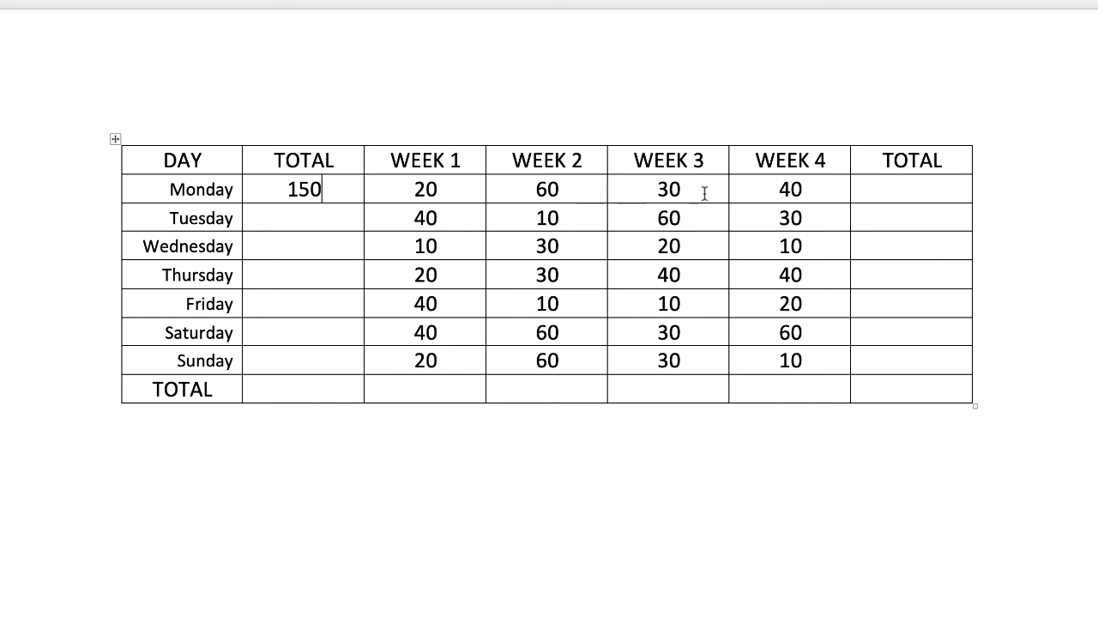
- Delete Monday's 150, try a =SUM(ABOVE) WEEK 1 column total of 190, then undo it
double_click(326, 189)
key(Delete)
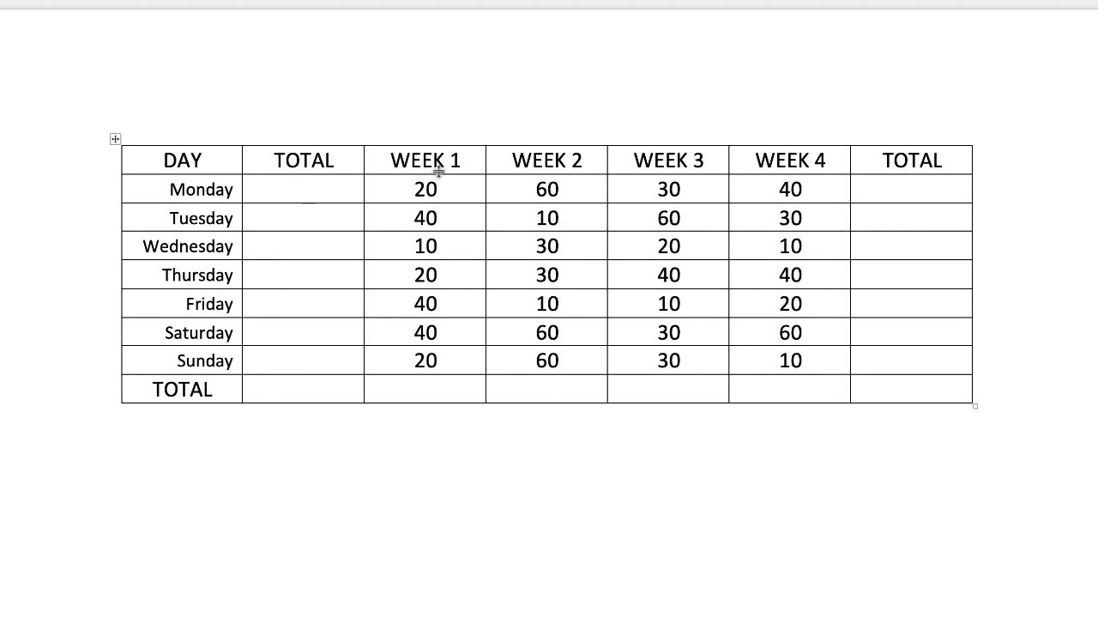
click(435, 393)
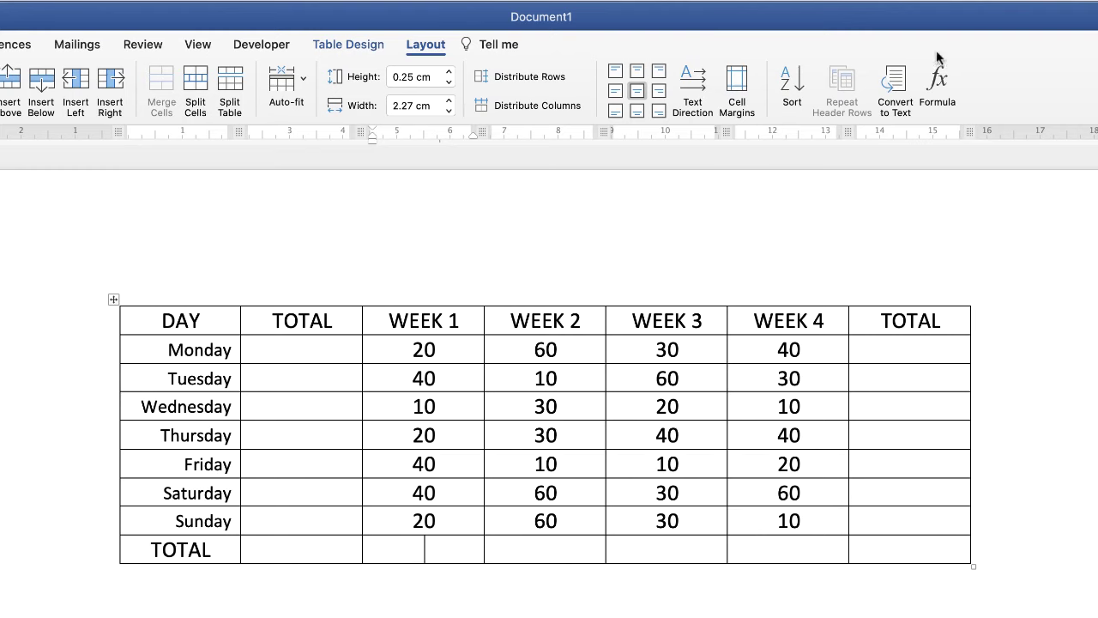
click(941, 79)
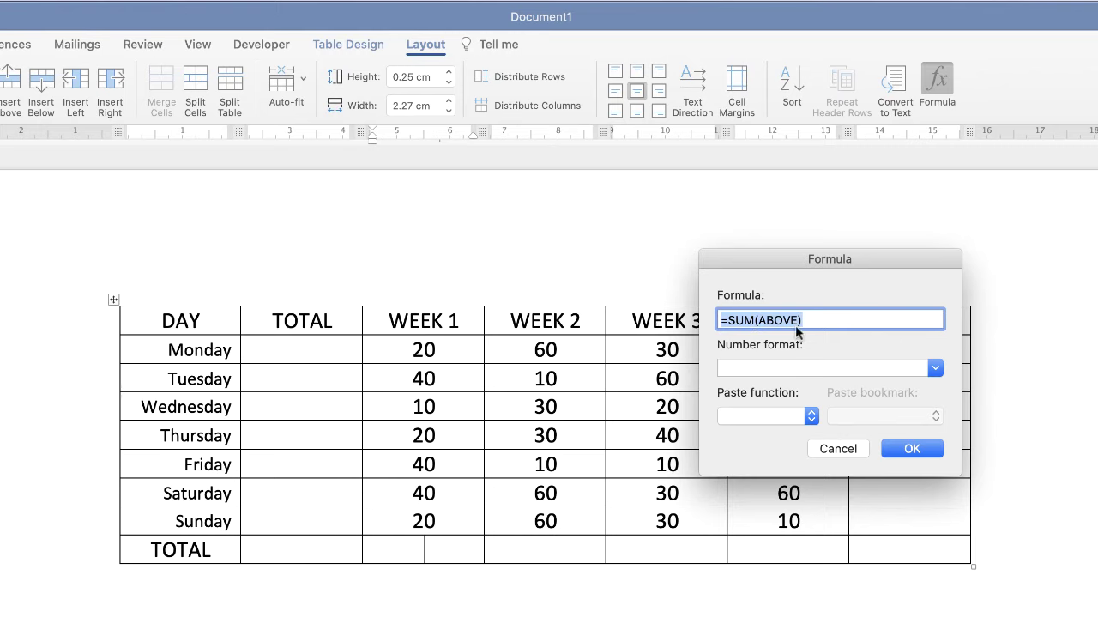
click(914, 450)
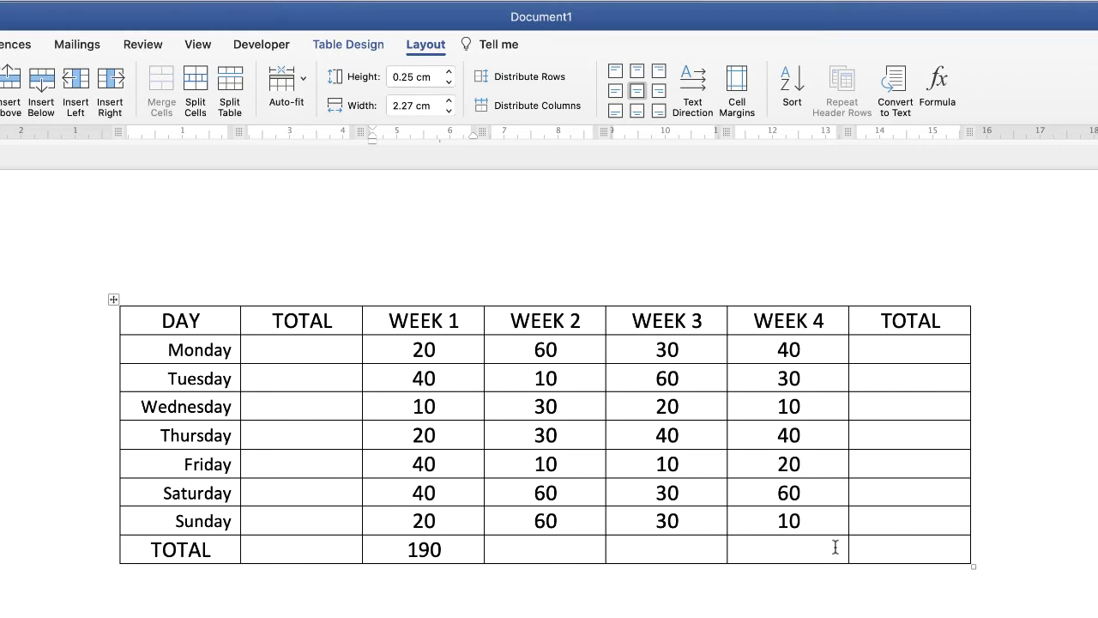
key(super+z)
- Enter =SUM(RIGHT) in Monday's left TOTAL cell for 150, copying the formula text for reuse
click(278, 351)
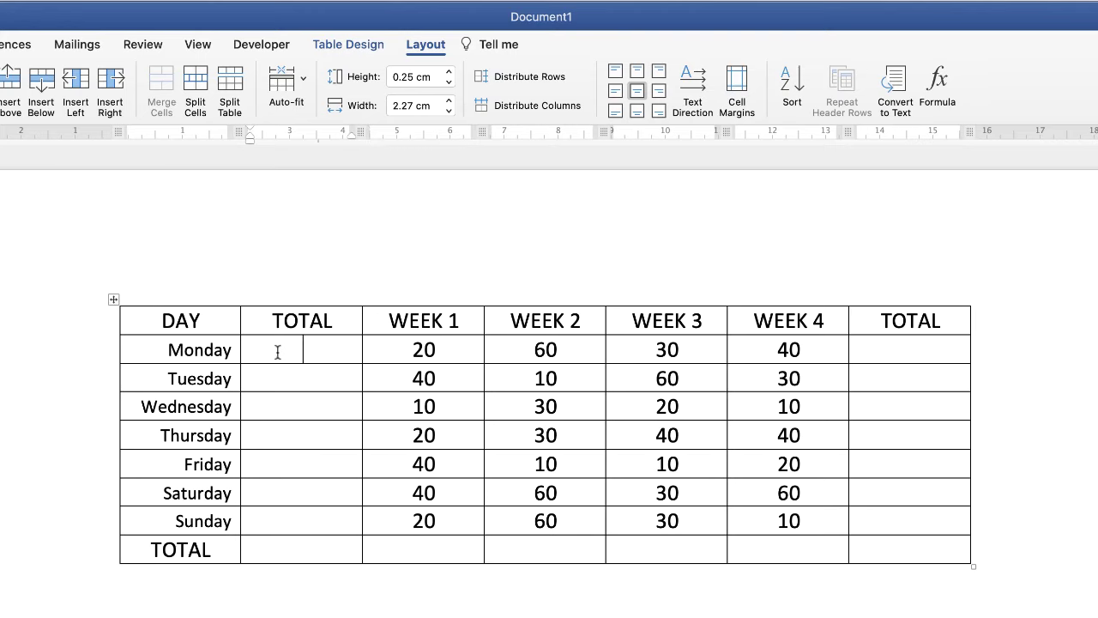
click(938, 82)
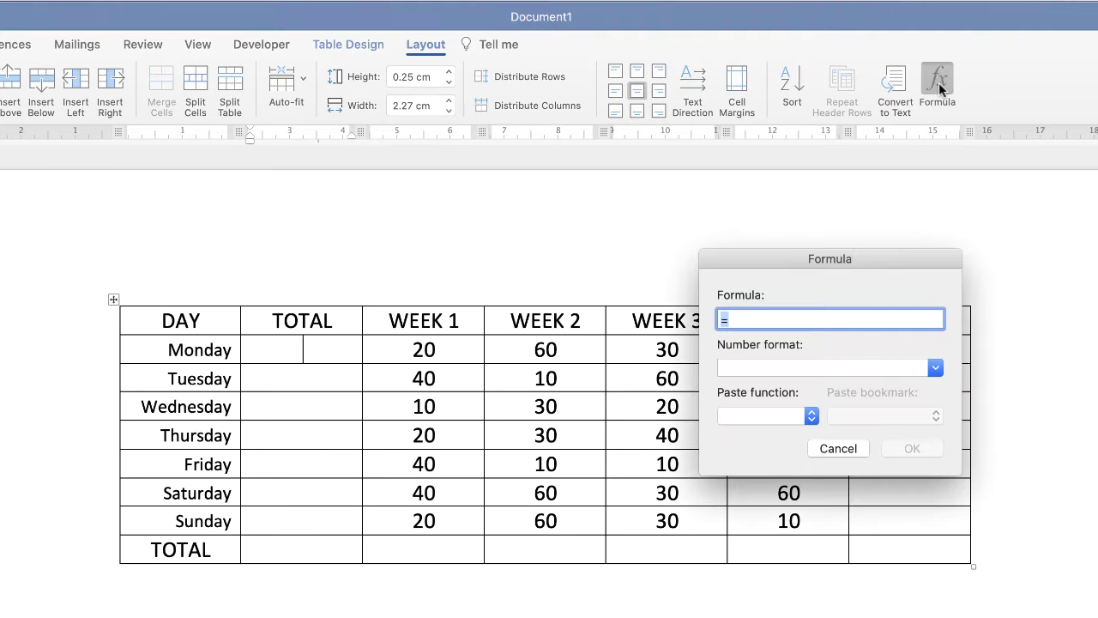
click(813, 420)
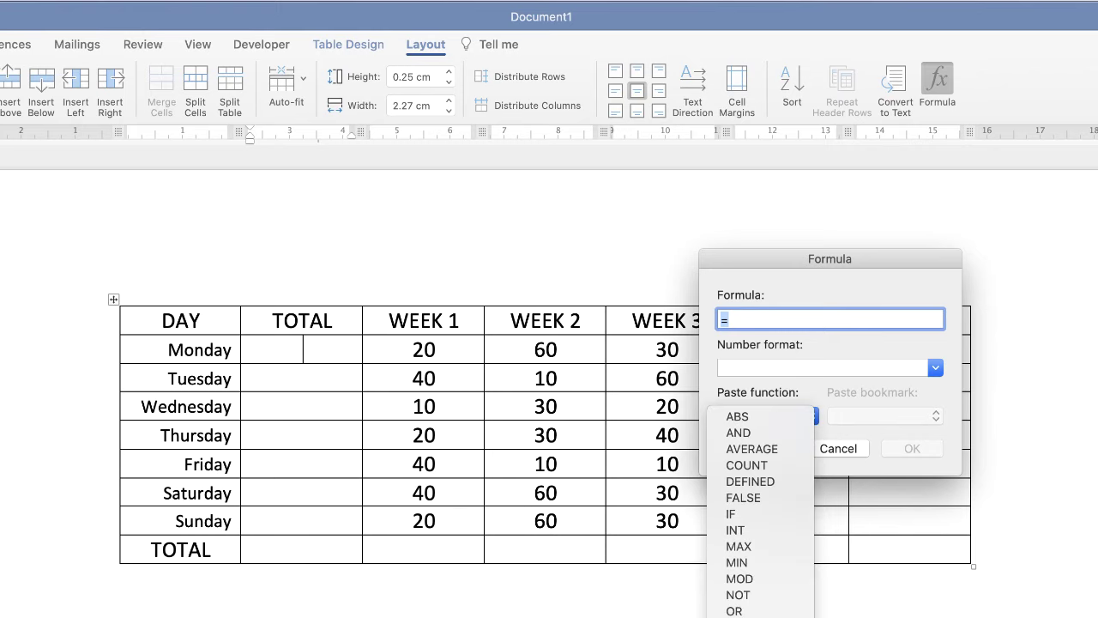
click(754, 611)
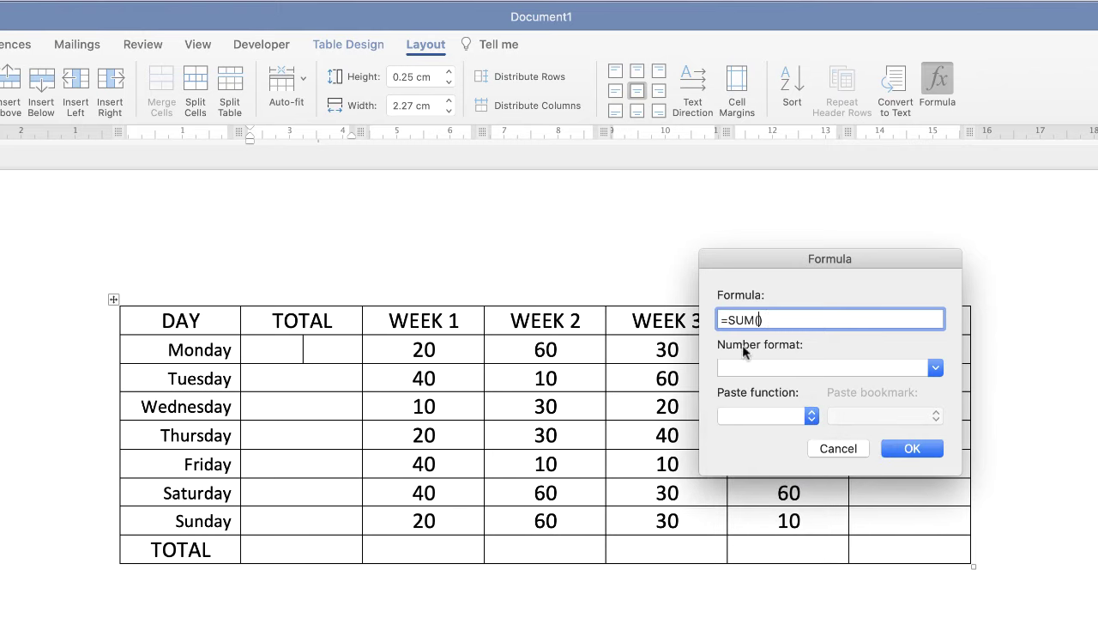
text(RIGHT)
drag(802, 320, 717, 322)
key(super+c)
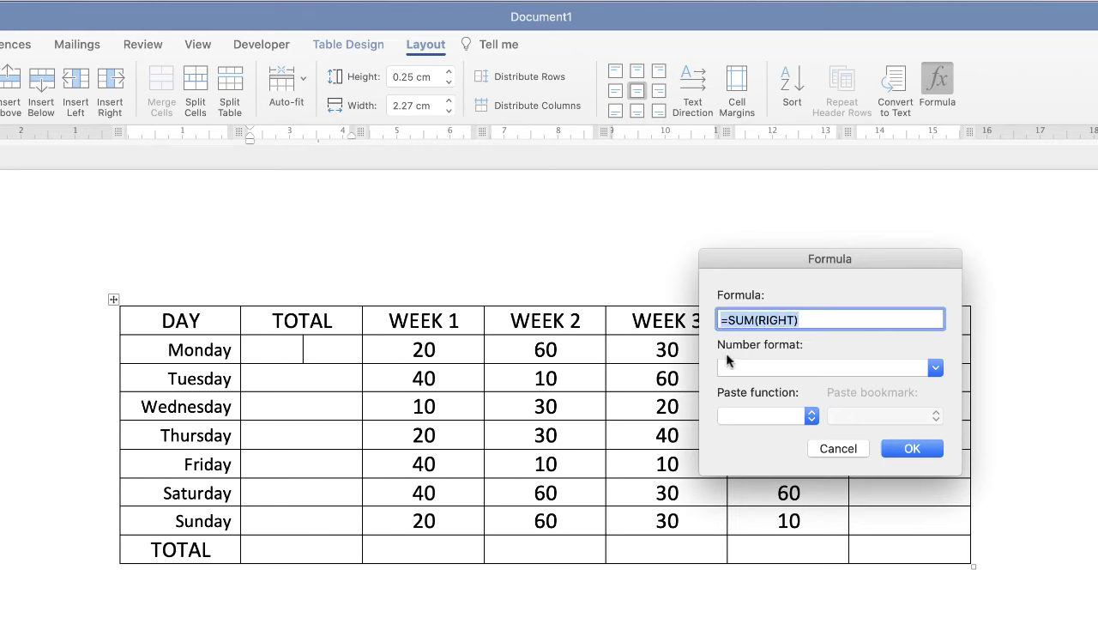
click(912, 449)
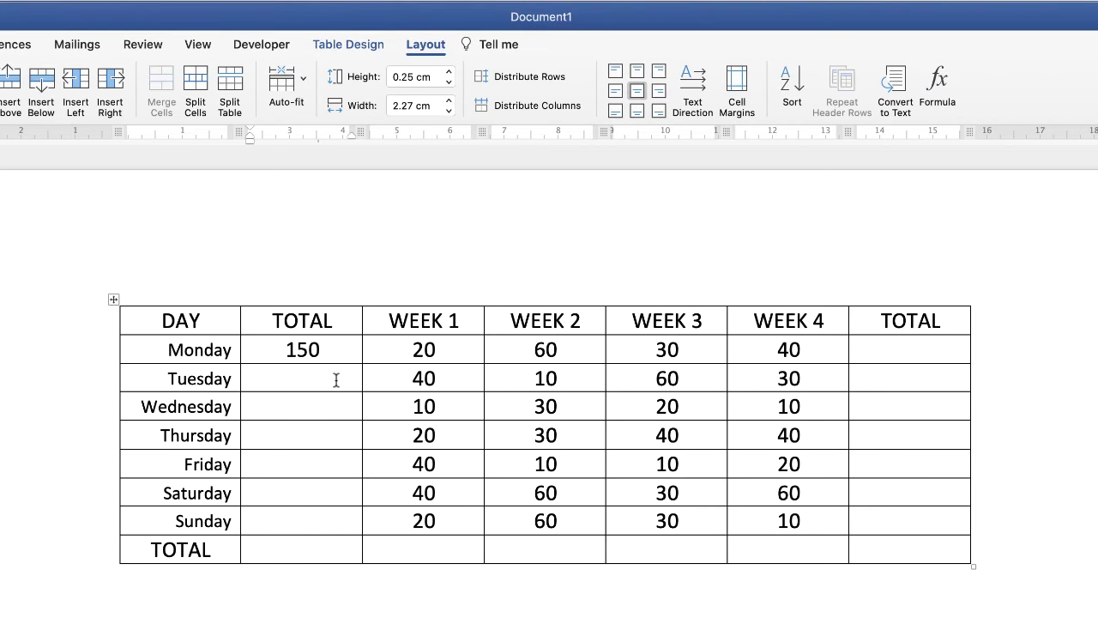
- Paste the =SUM(RIGHT) formula into Tuesday's left TOTAL cell, giving 140
click(335, 380)
click(942, 86)
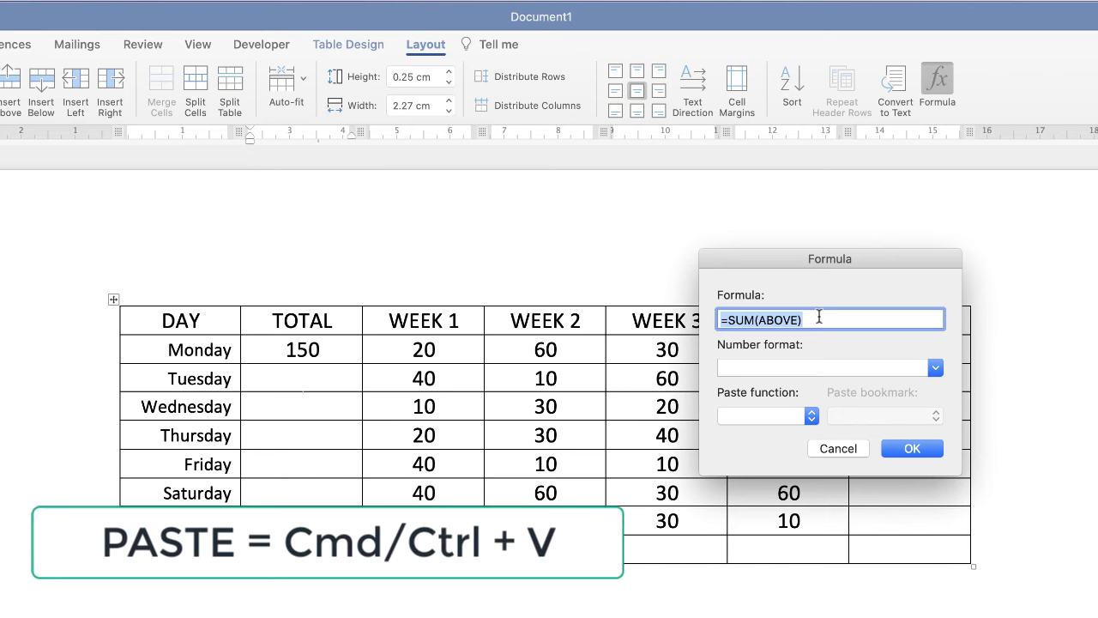
key(super+v)
click(910, 450)
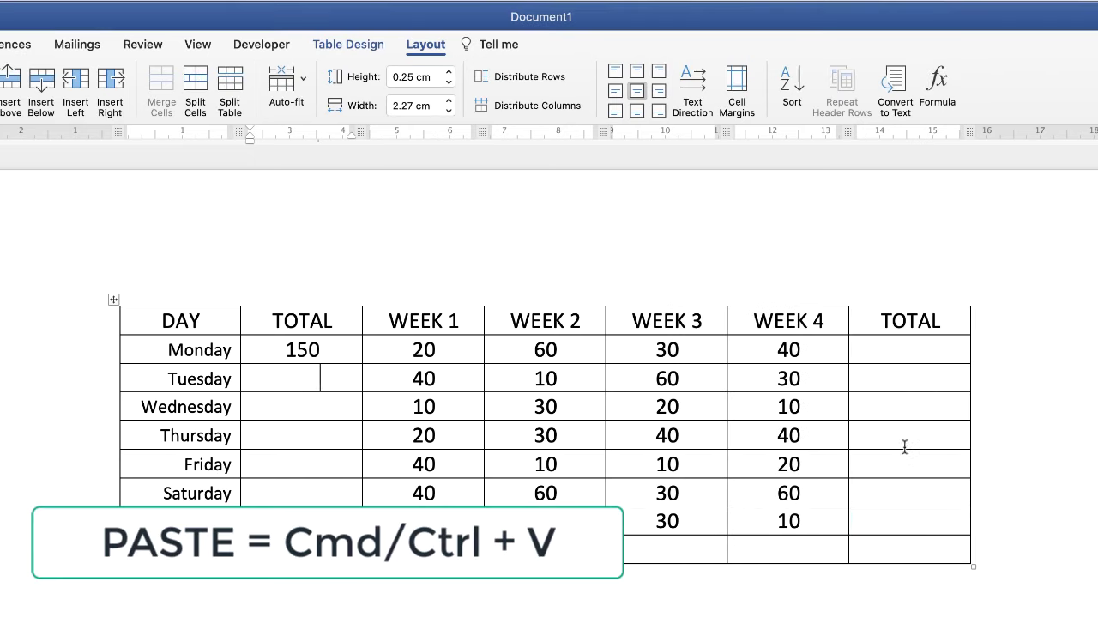
click(941, 86)
key(super+c)
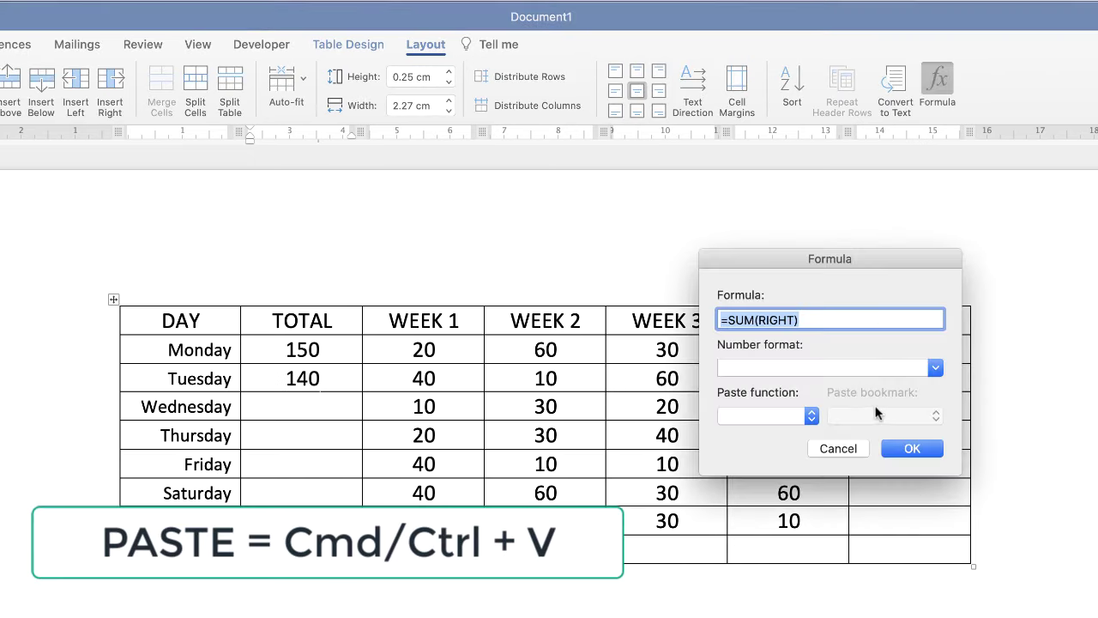
click(903, 447)
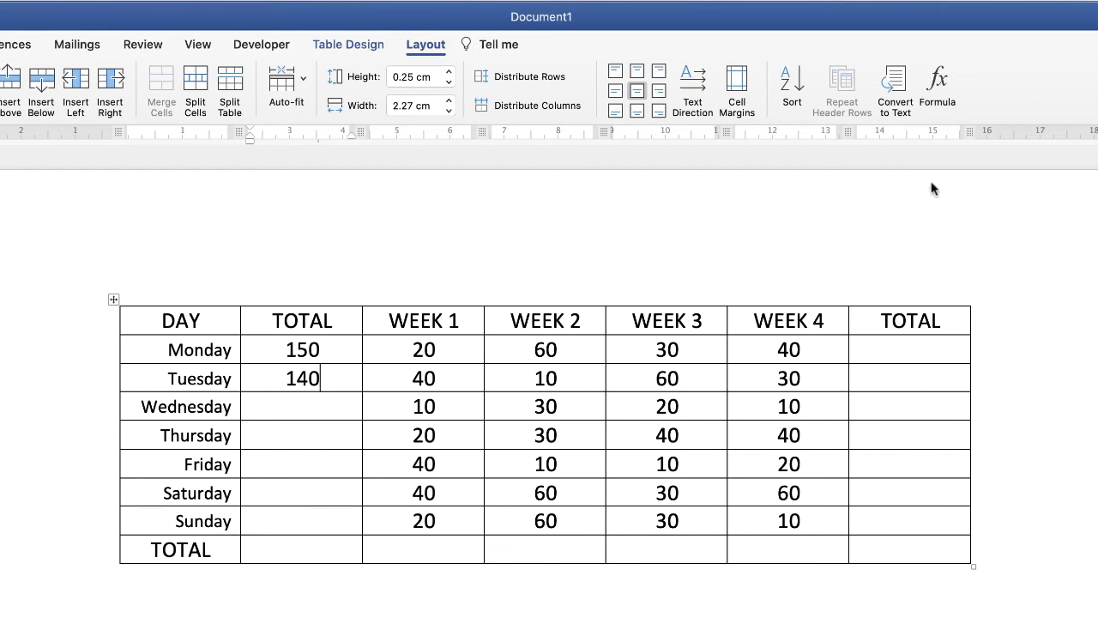
- Fill Wednesday through Sunday's left totals with row sums 70, 130, 80, 190 and 120
click(938, 85)
click(910, 448)
click(937, 84)
click(910, 448)
click(938, 84)
click(910, 448)
click(937, 84)
key(super+v)
click(910, 448)
click(937, 84)
click(910, 448)
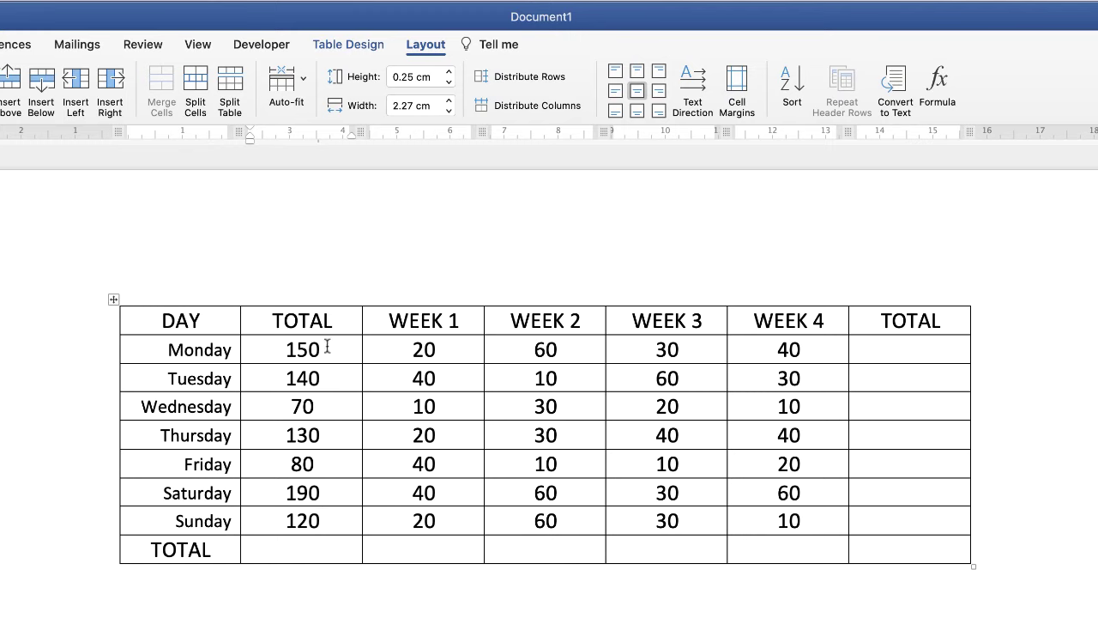
- Enter =AVERAGE(ABOVE) in the TOTAL row's WEEK 1 cell, clearing the mixed formula first, giving 27.14
click(423, 549)
click(939, 84)
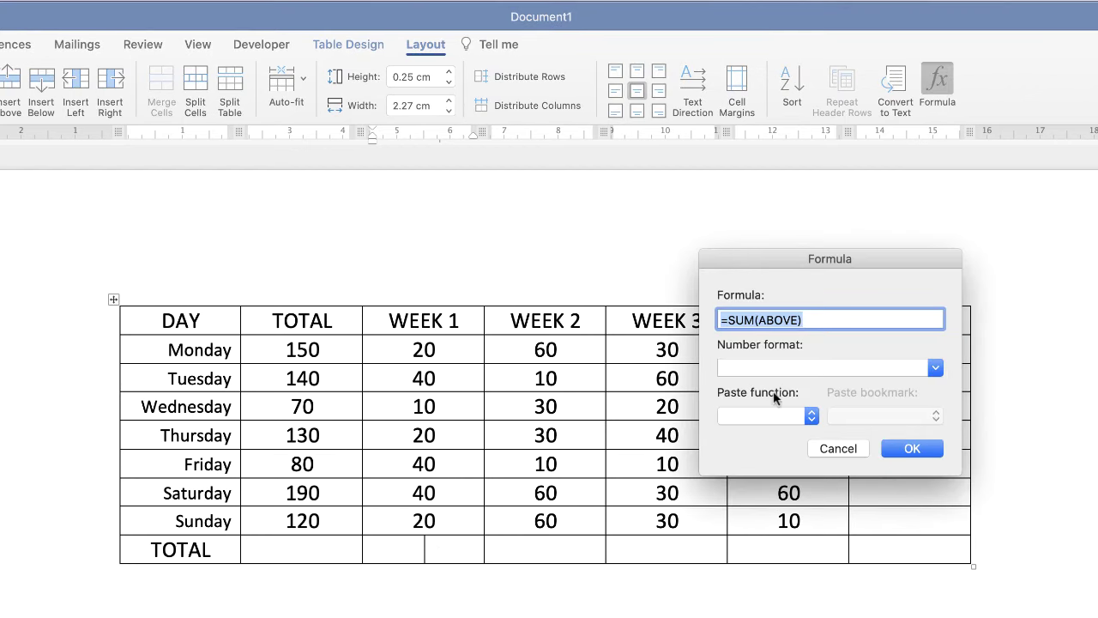
click(811, 416)
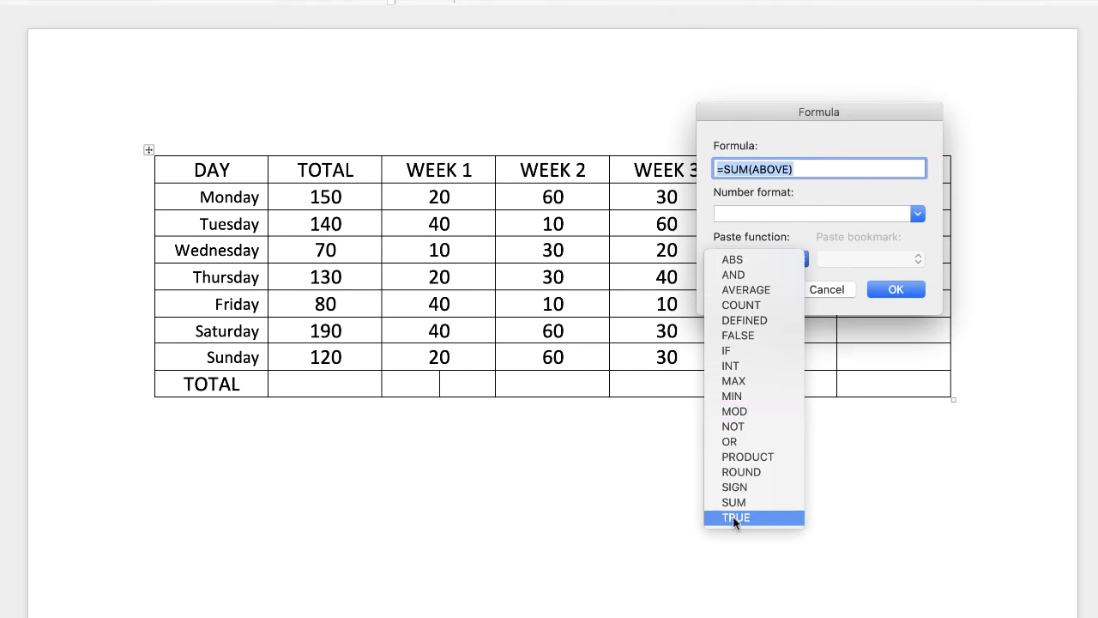
click(757, 289)
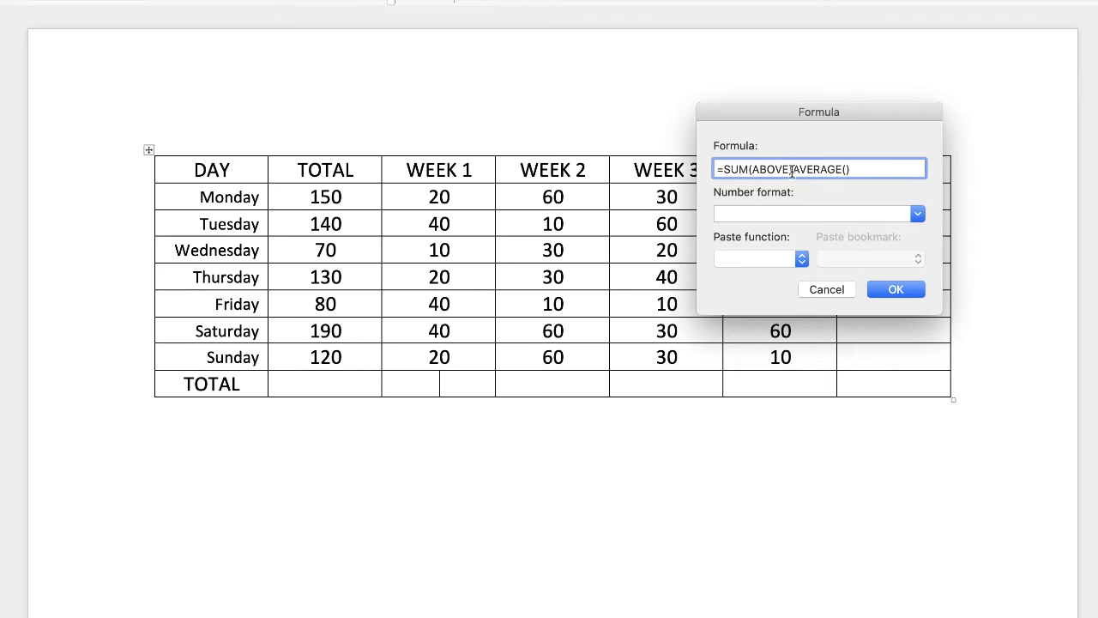
drag(851, 169, 735, 169)
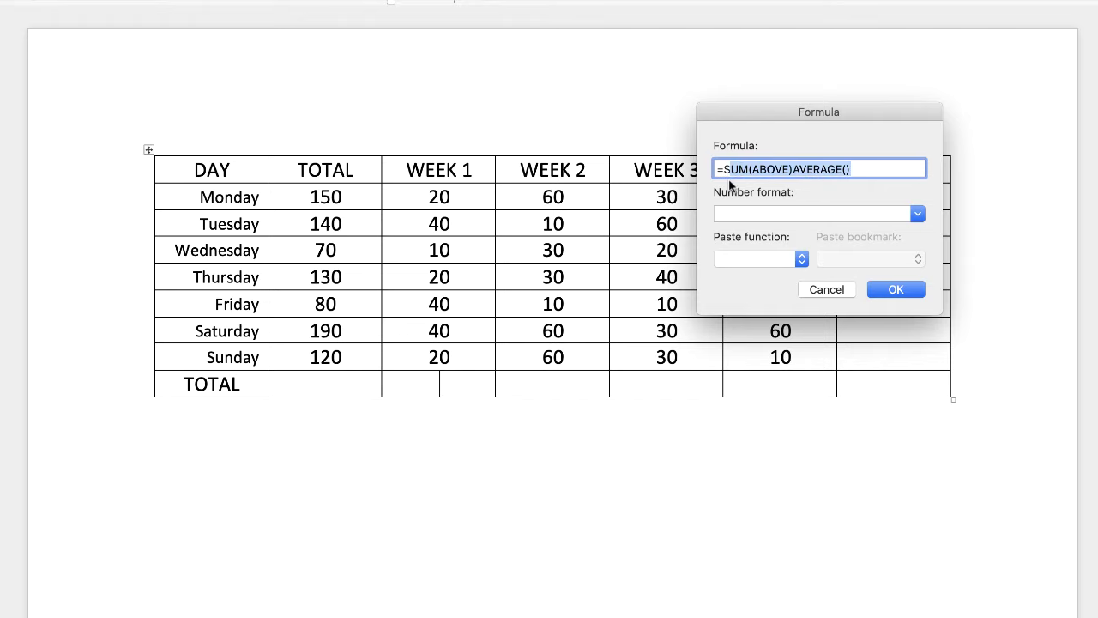
key(BackSpace)
click(802, 259)
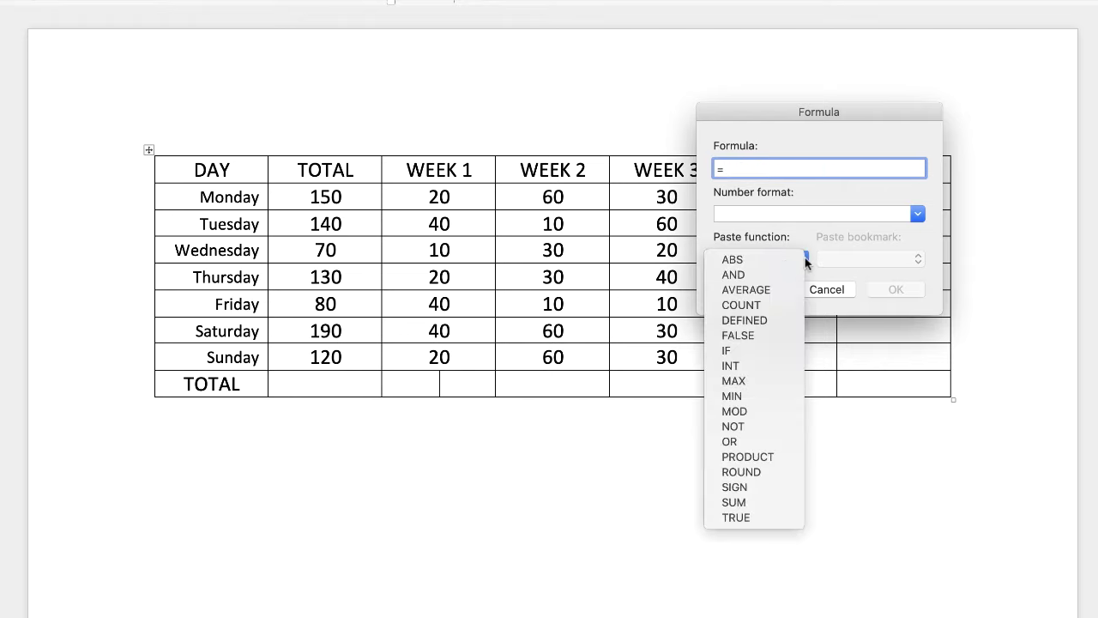
click(751, 290)
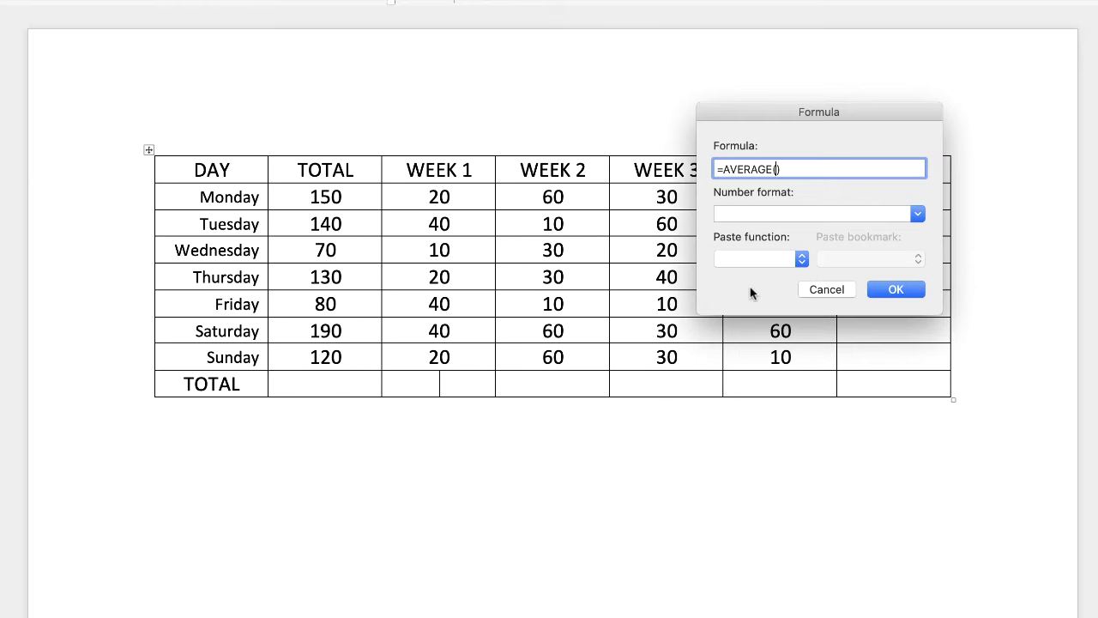
text(ABOVE)
click(896, 288)
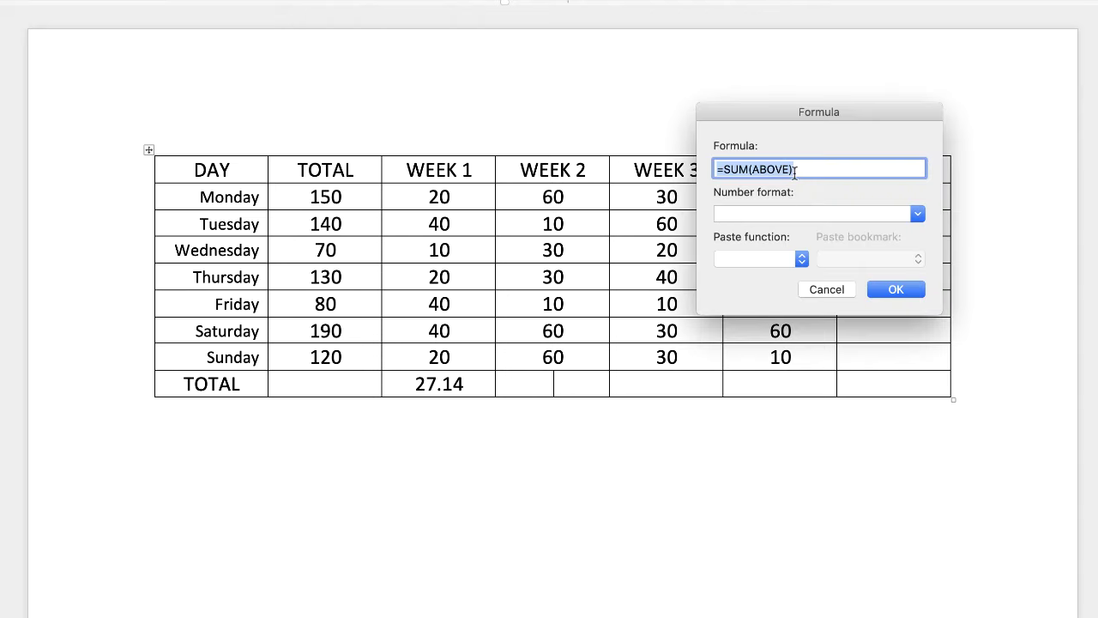
- Replace the suggested formula with =AVERAGE(ABOVE) in the WEEK 2 total cell, giving 37.14
key(BackSpace)
text(=)
click(801, 258)
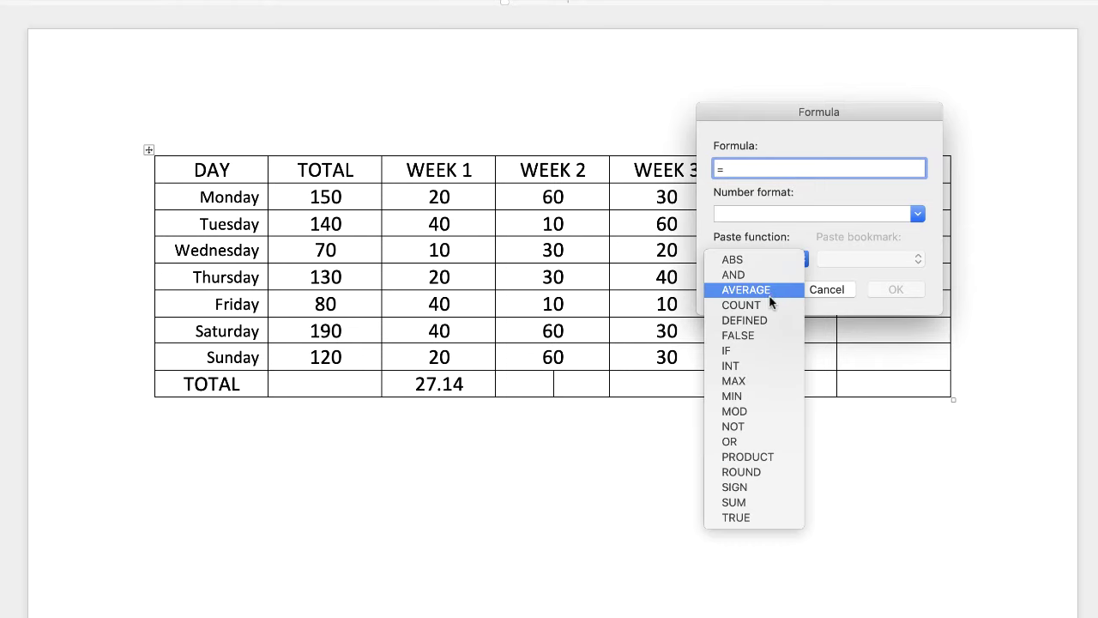
click(772, 289)
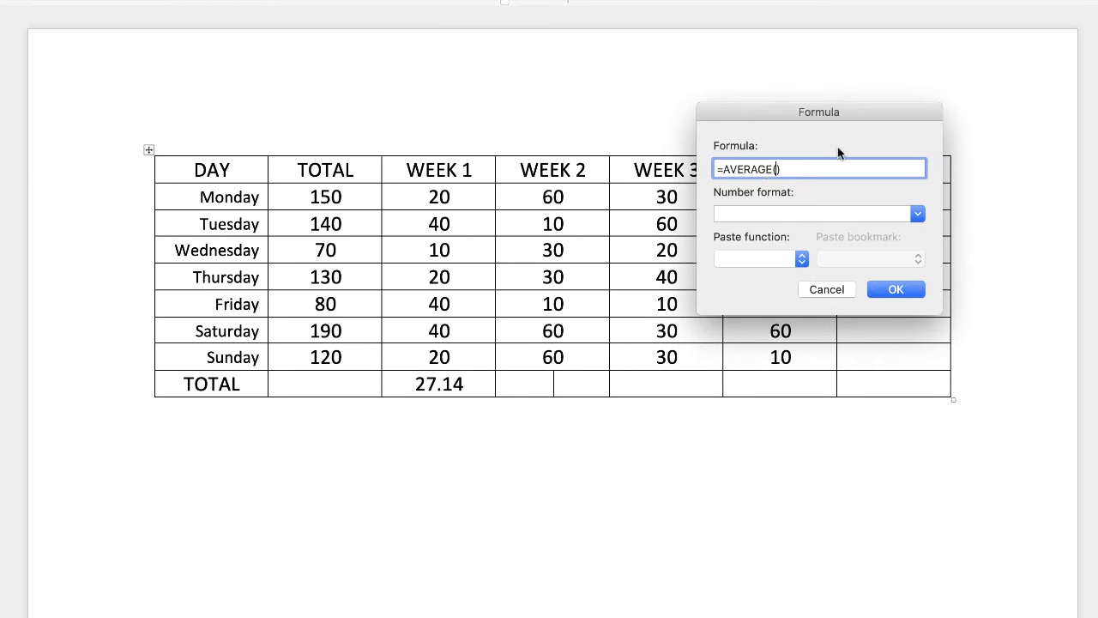
text(ABOVE)
drag(818, 169, 700, 169)
key(super+c)
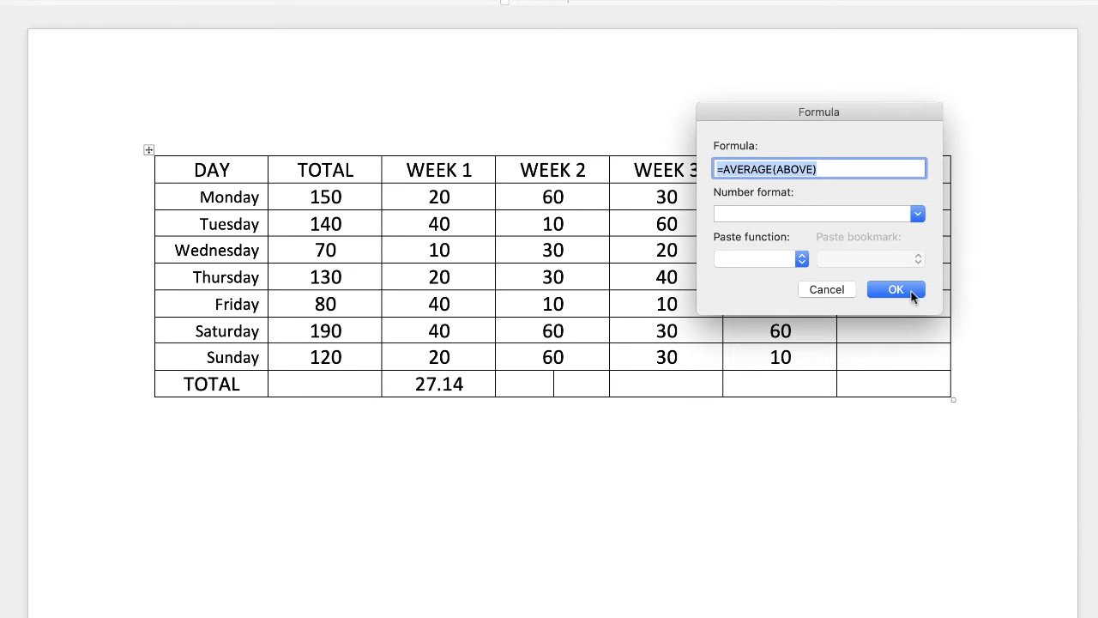
click(912, 291)
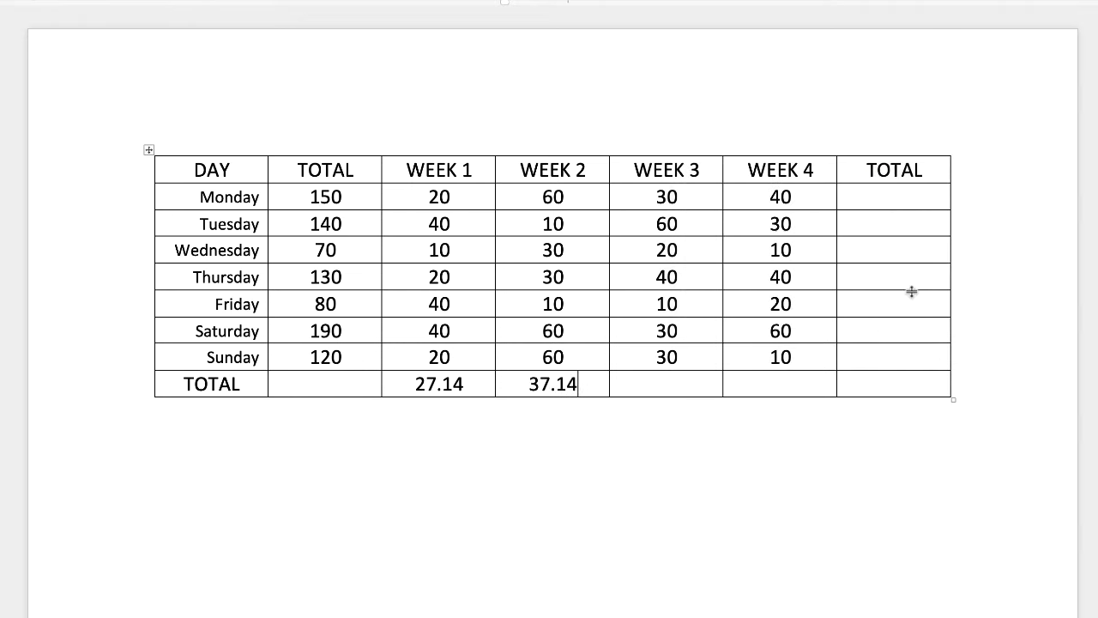
- Enter =AVERAGE(ABOVE) in the WEEK 3 and WEEK 4 total cells, giving 31.43 and 30
click(666, 385)
click(923, 49)
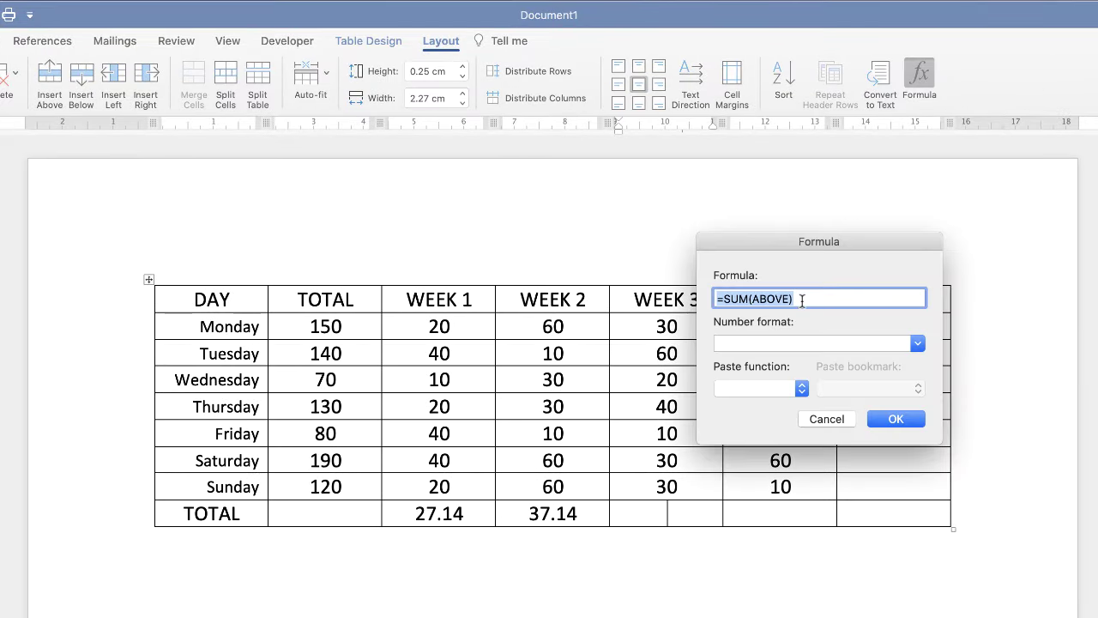
text(=AVERAGE(ABOVE))
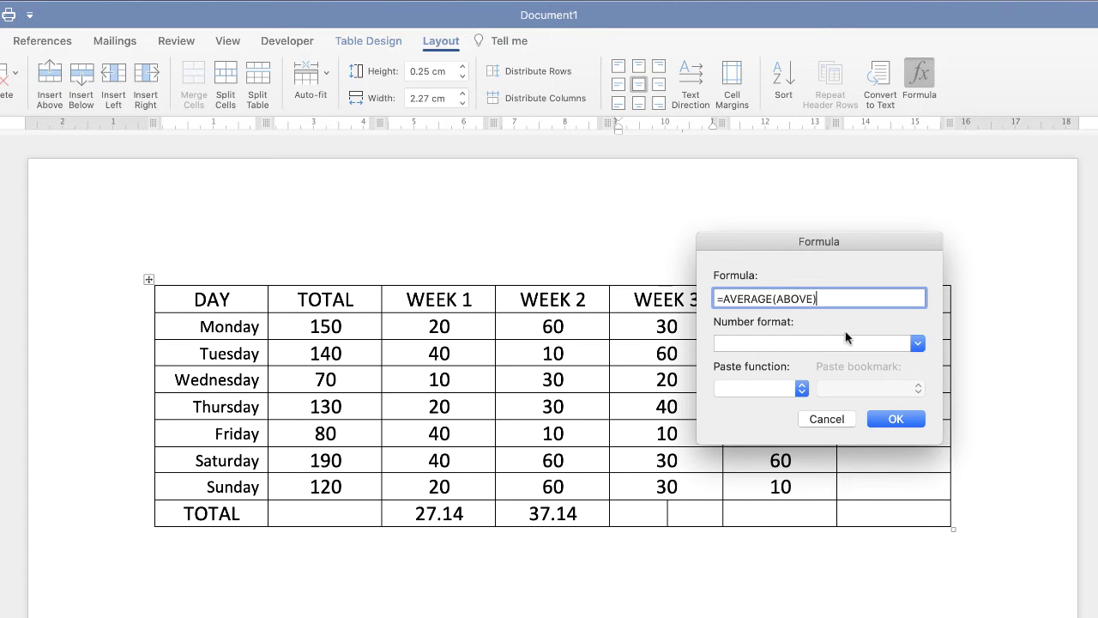
click(892, 420)
click(789, 514)
click(928, 89)
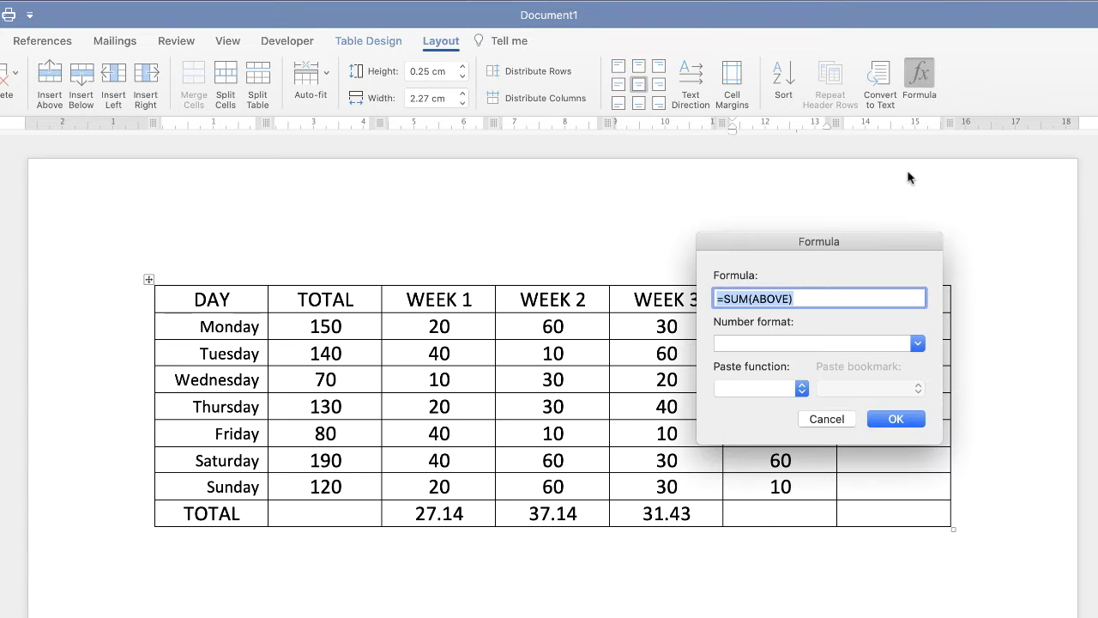
key(super+v)
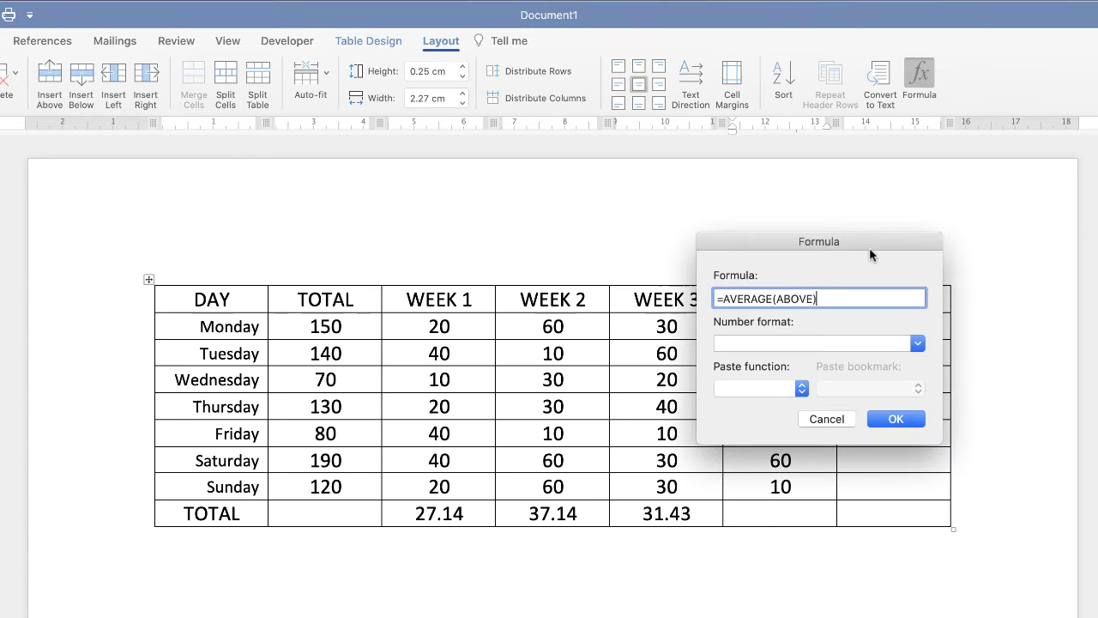
click(894, 418)
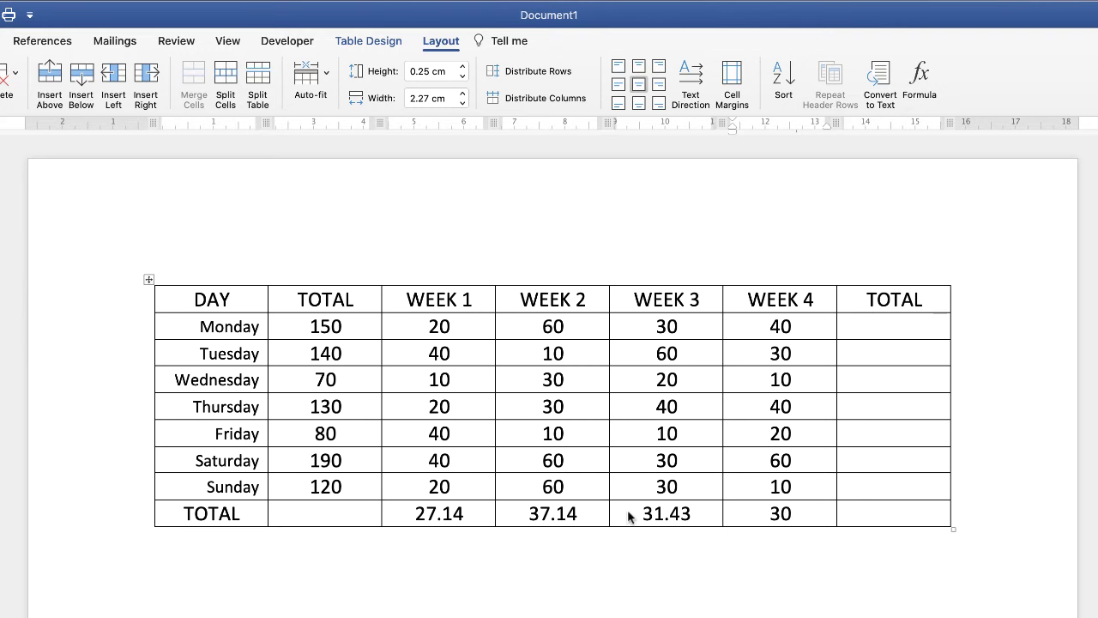